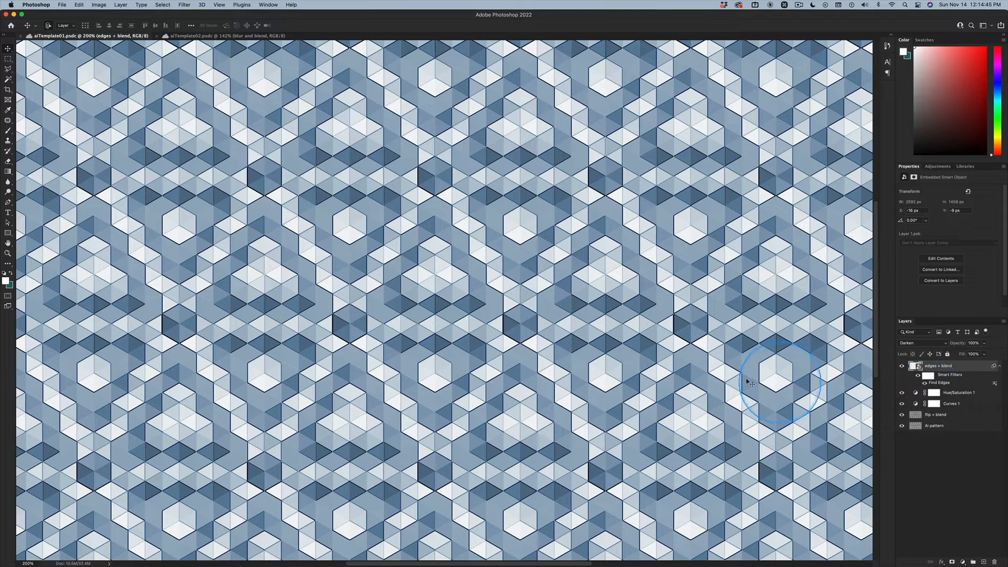
- Open the first isometric pattern image from the Mac Lab mission page in Photoshop as aiTemplate01starter-3.jpg
key(super+Tab)
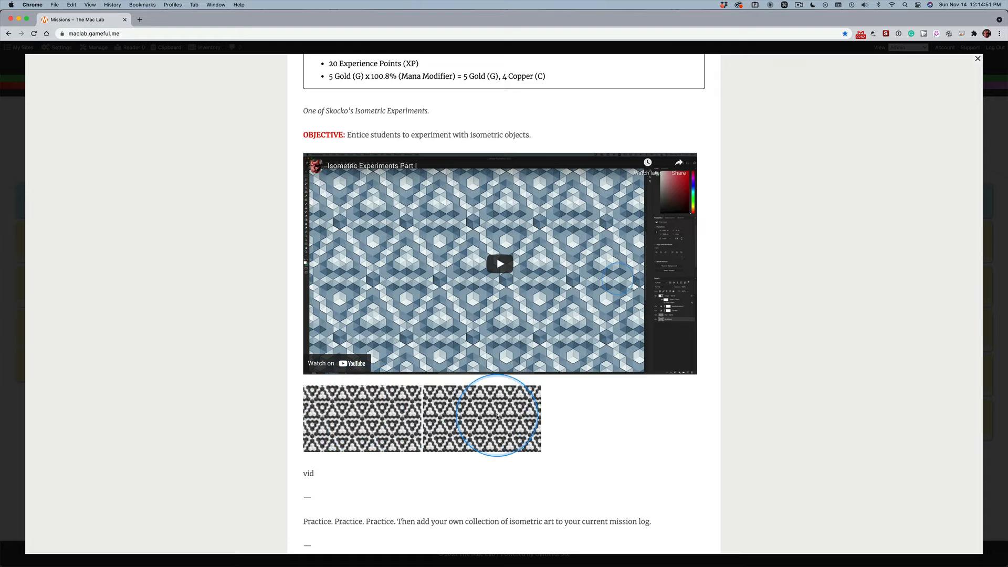
click(346, 410)
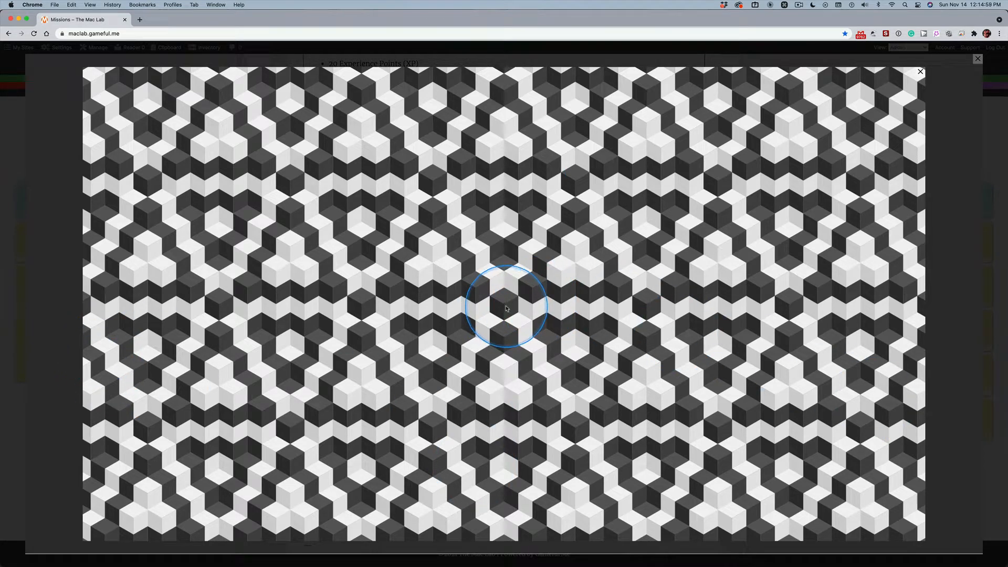
key(ctrl)
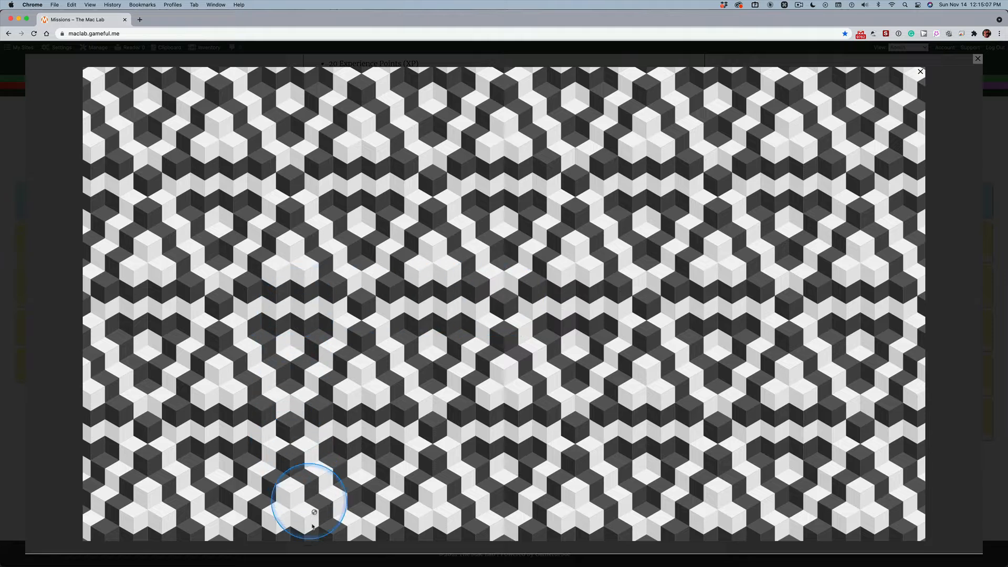
mouse_move(290, 564)
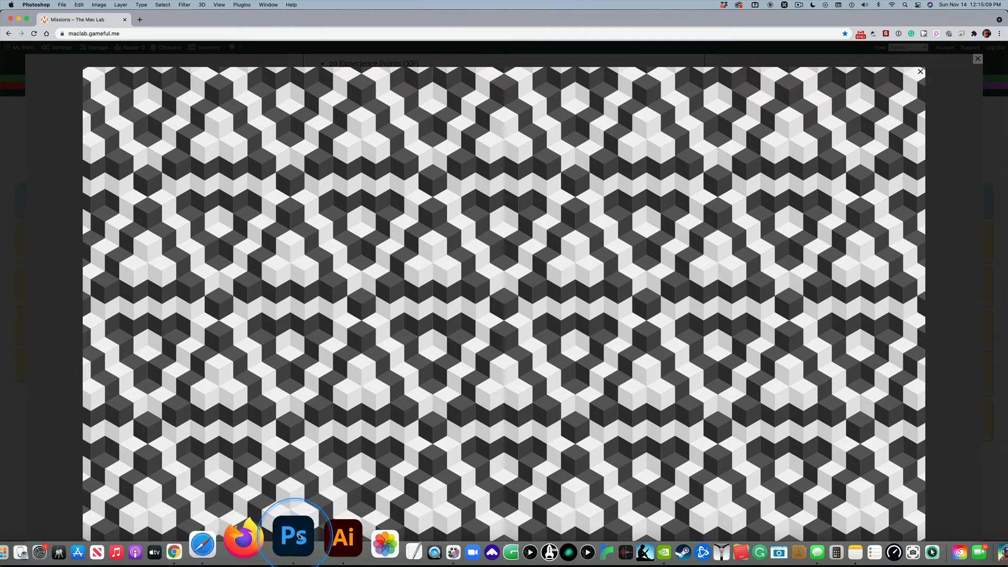
click(307, 536)
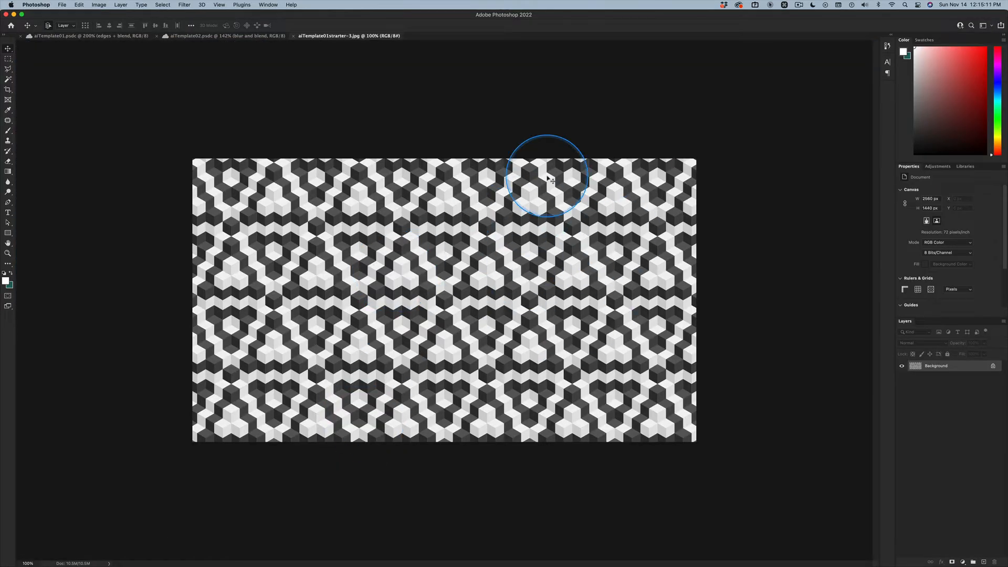
key(super+equal)
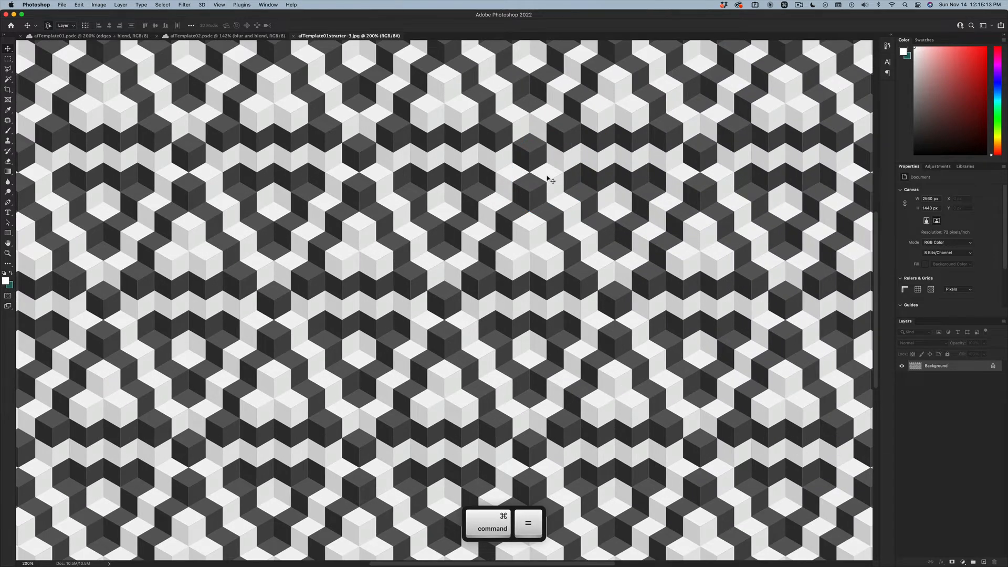
key(super+minus)
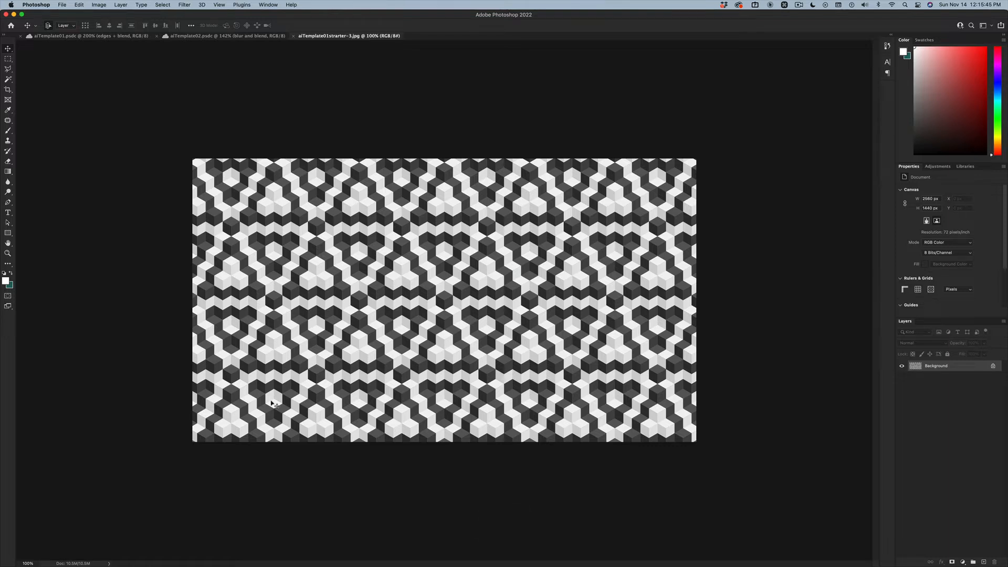
key(alt+shift+super+n)
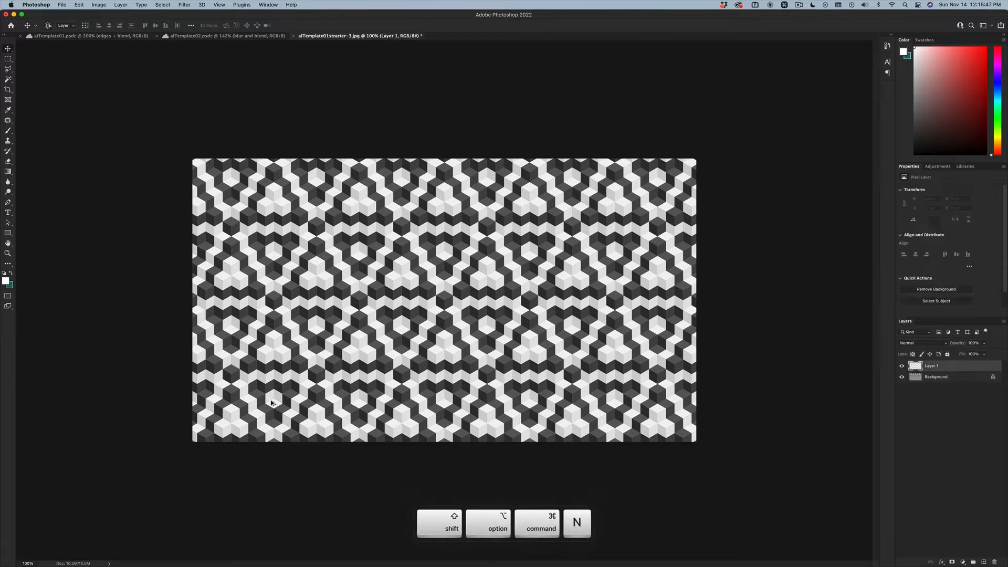
key(alt+shift+super+e)
key(alt+shift+super+c)
key(alt+shift+super+a)
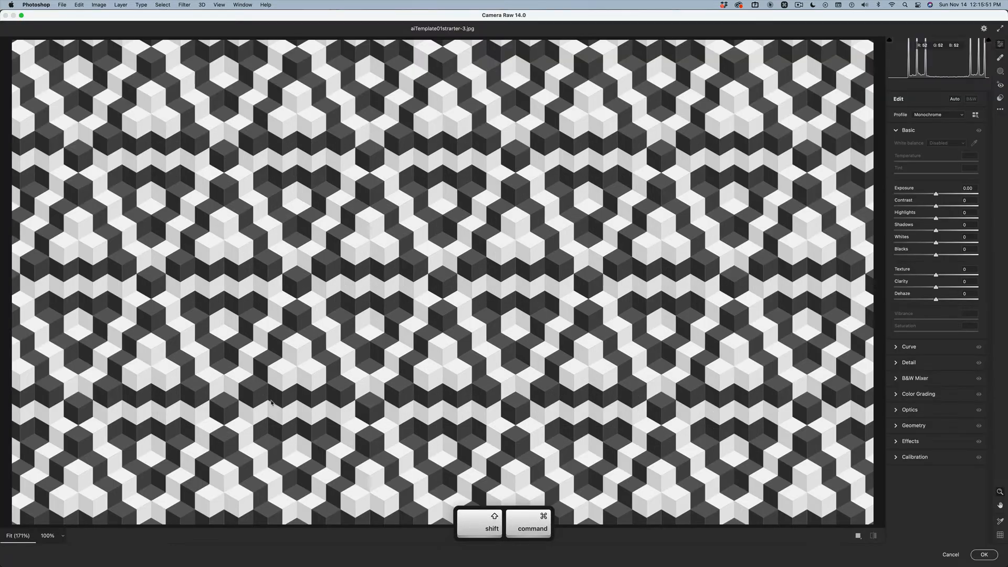
key(Escape)
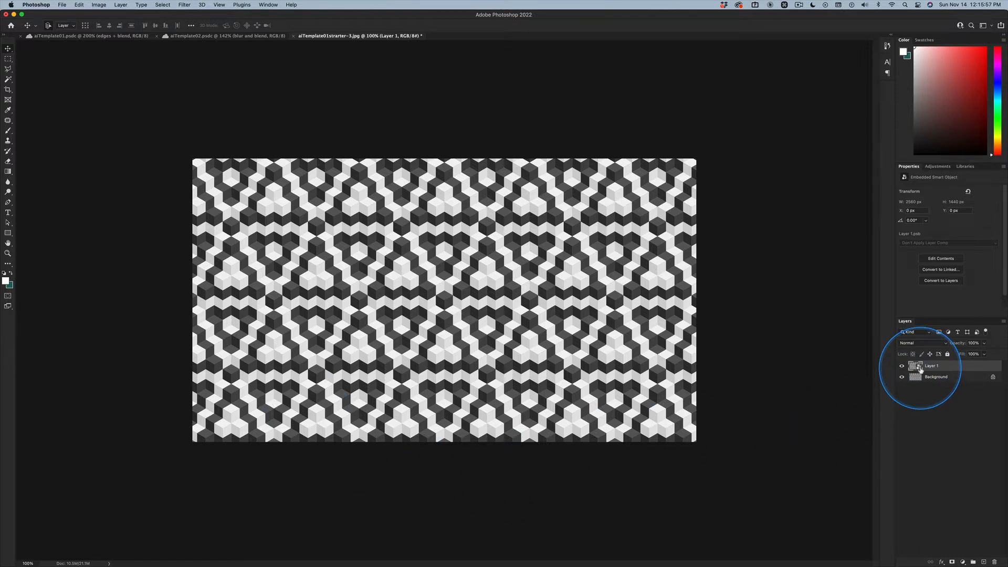
key(super+z)
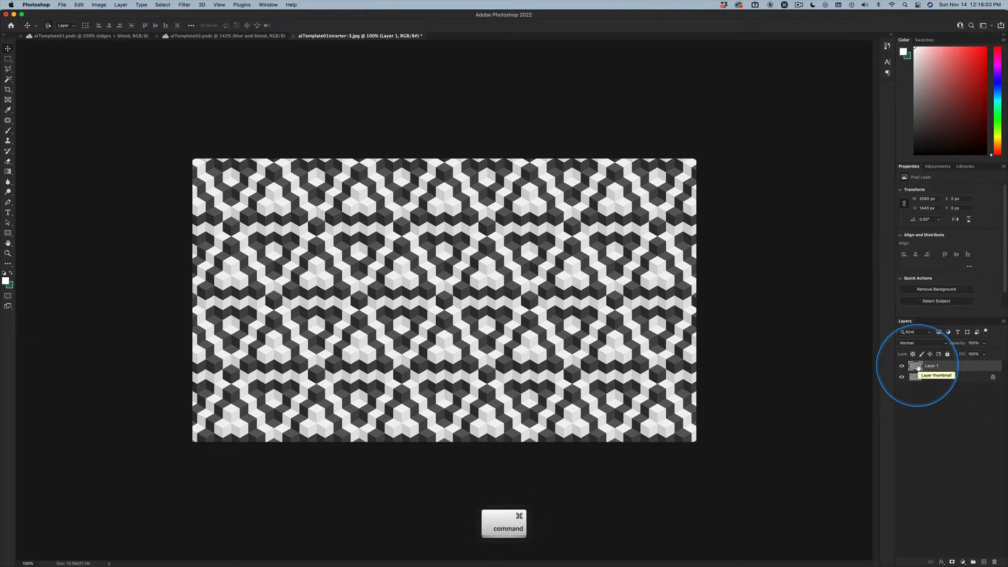
key(Delete)
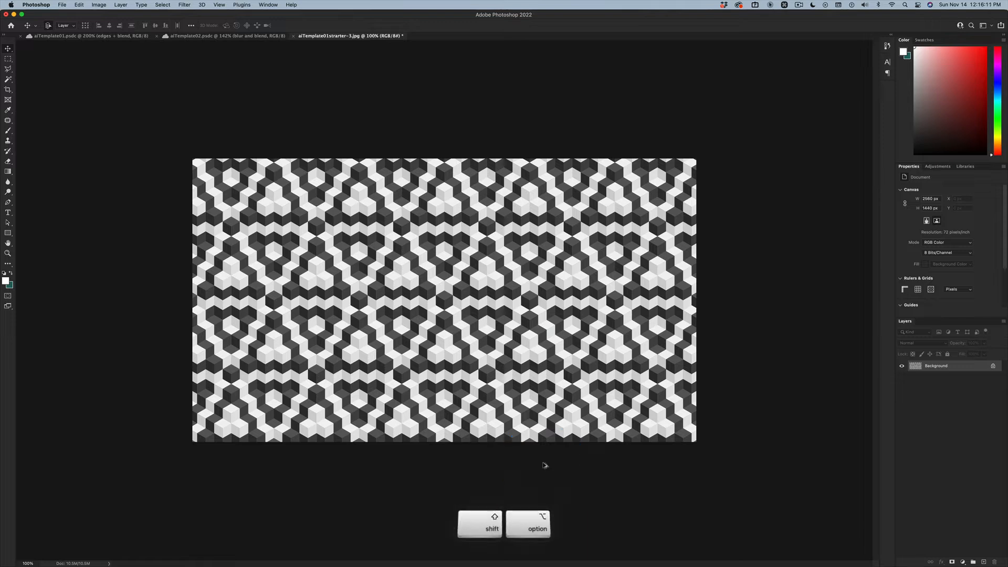
- Stamp the visible image onto a new layer and rotate that copy 180 degrees with Free Transform
key(shift+alt+super+n)
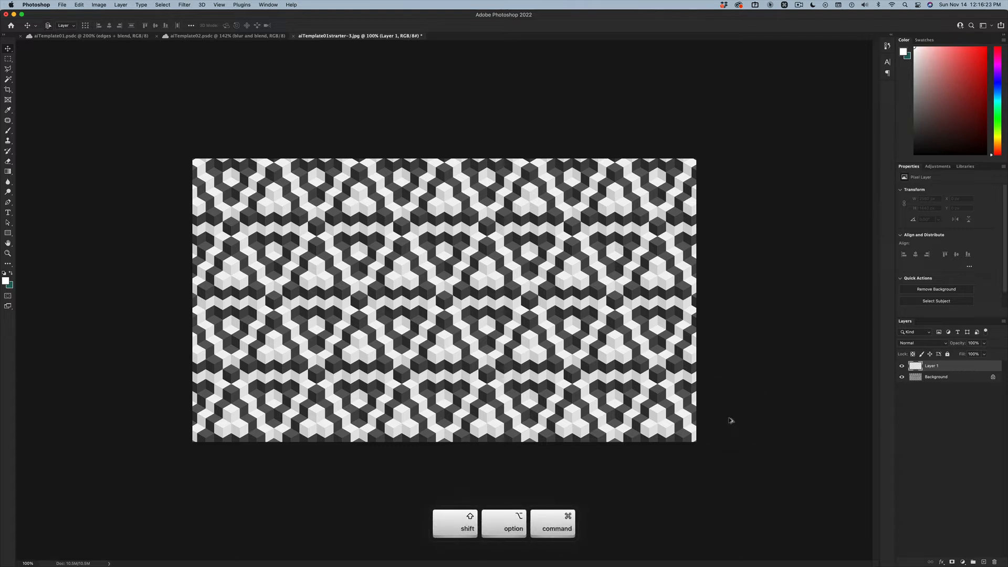
key(shift+alt+super+e)
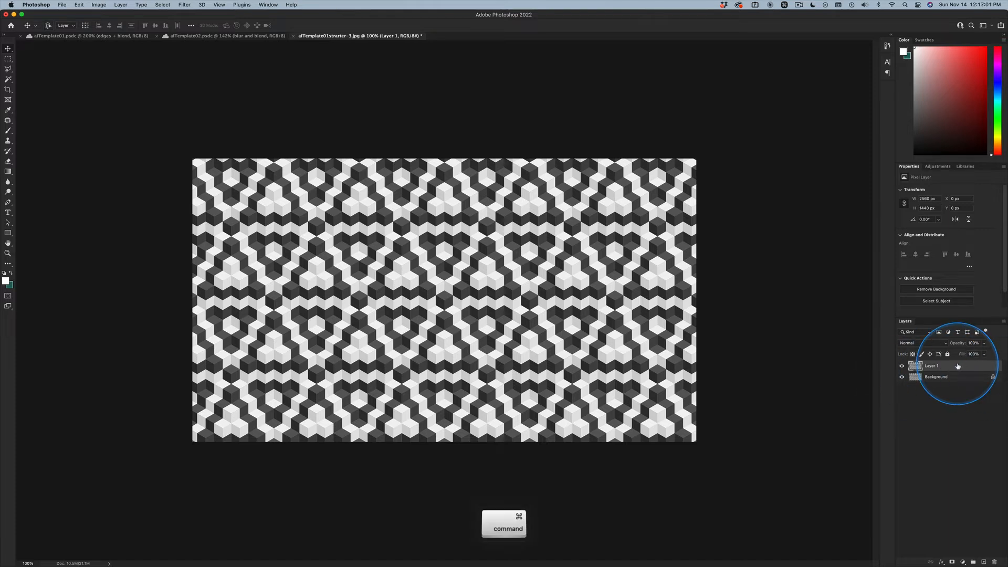
key(super+t)
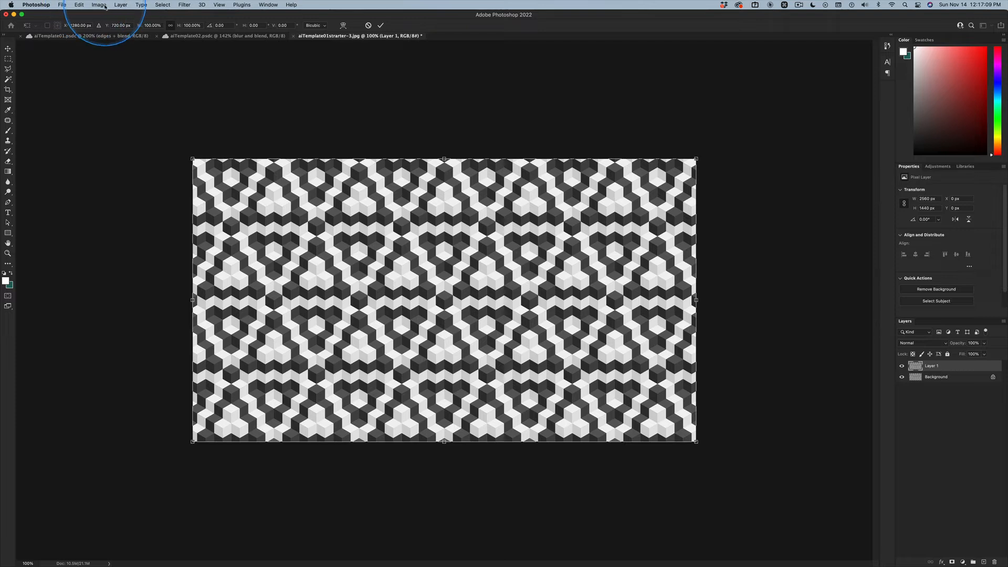
click(79, 5)
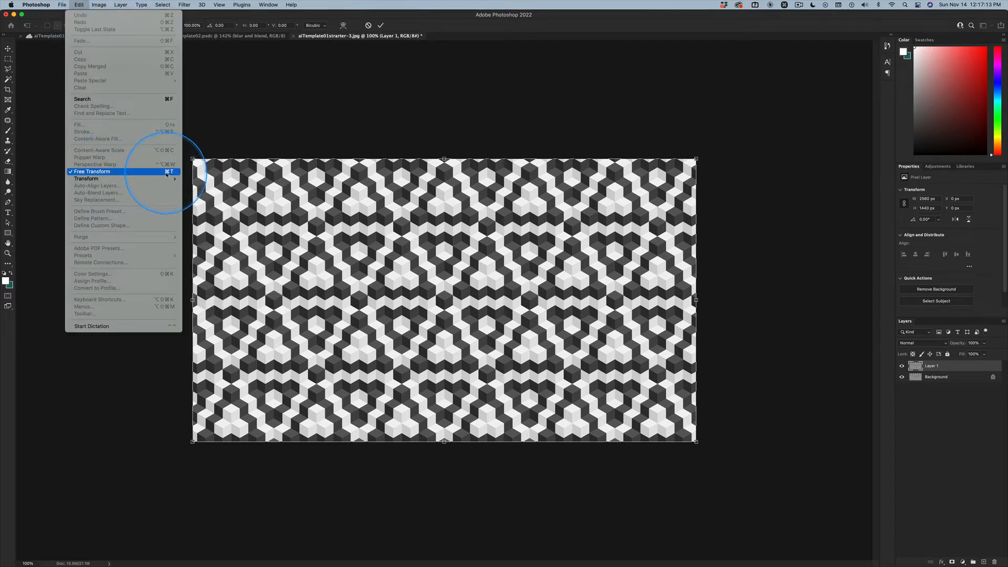
click(707, 452)
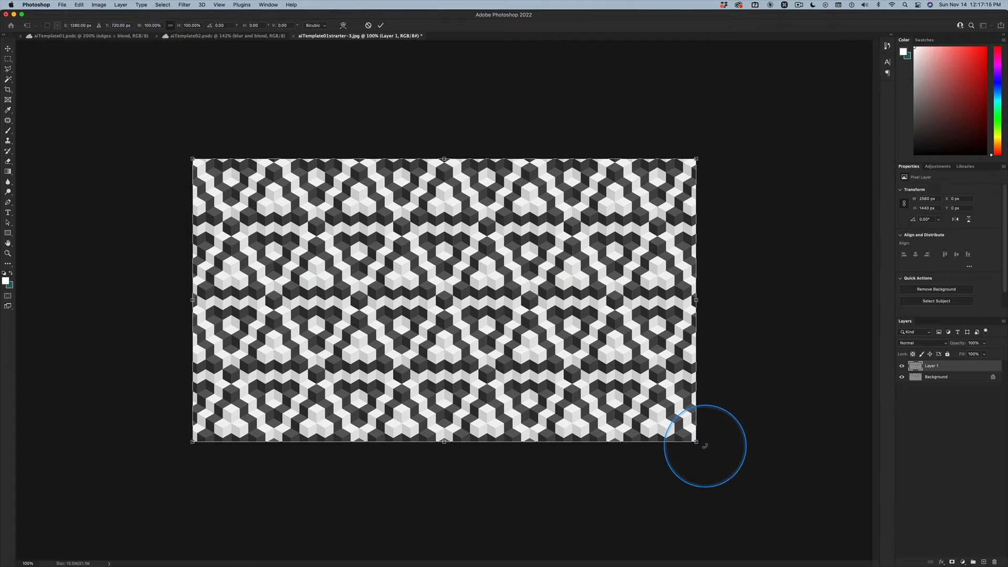
drag(704, 446, 266, 180)
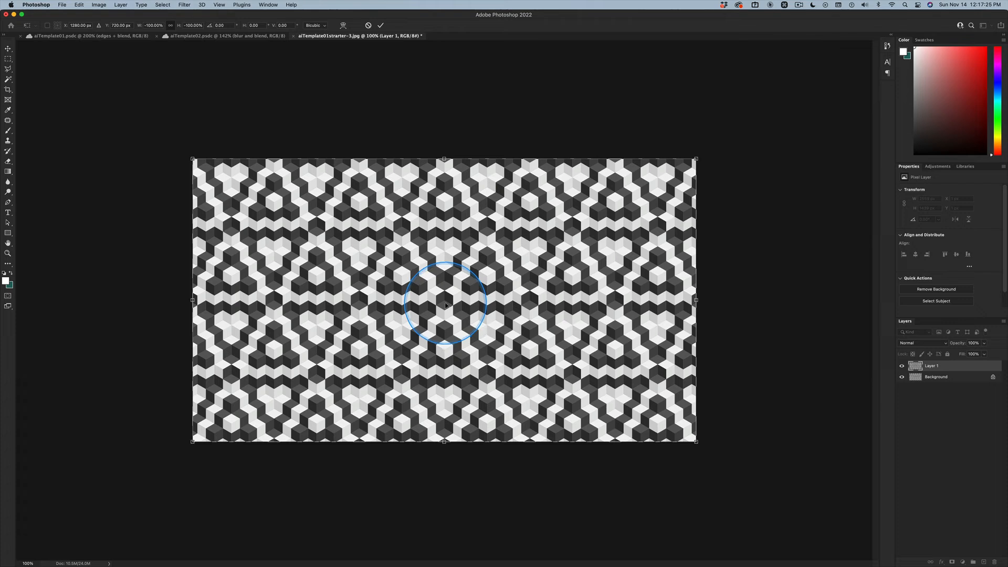
key(Return)
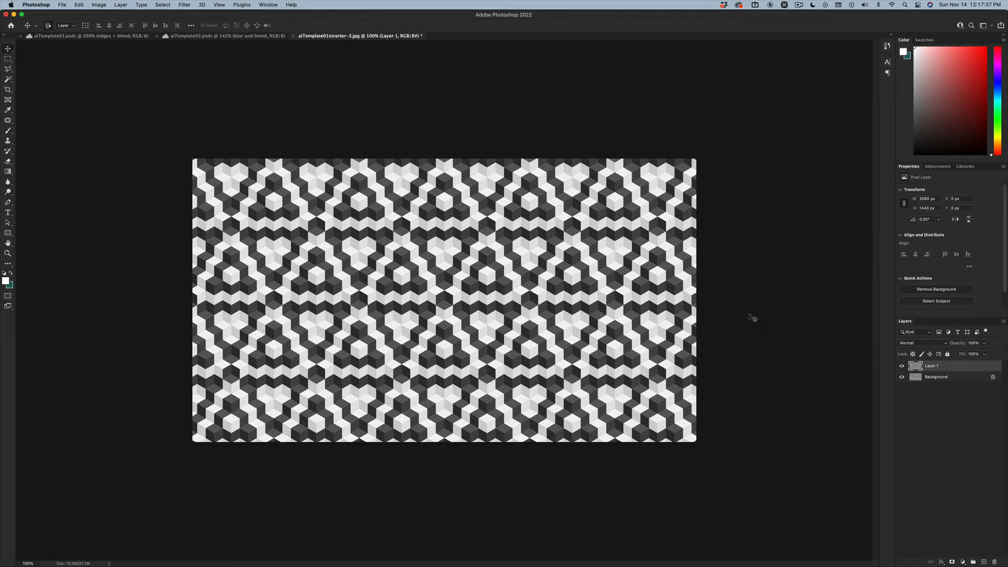
- Try out successive blend modes on the rotated pattern layer and set it to Soft Light
key(shift)
key(shift+equal)
key(shift+equal)
key(shift+equal)
key(shift+equal)
key(shift+equal)
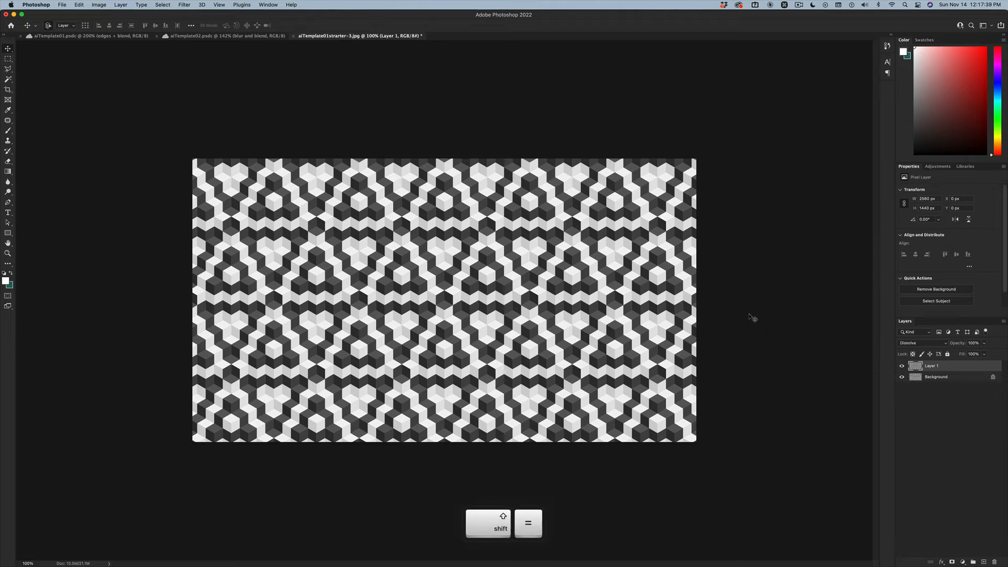
key(shift+equal)
key(shift+equal)
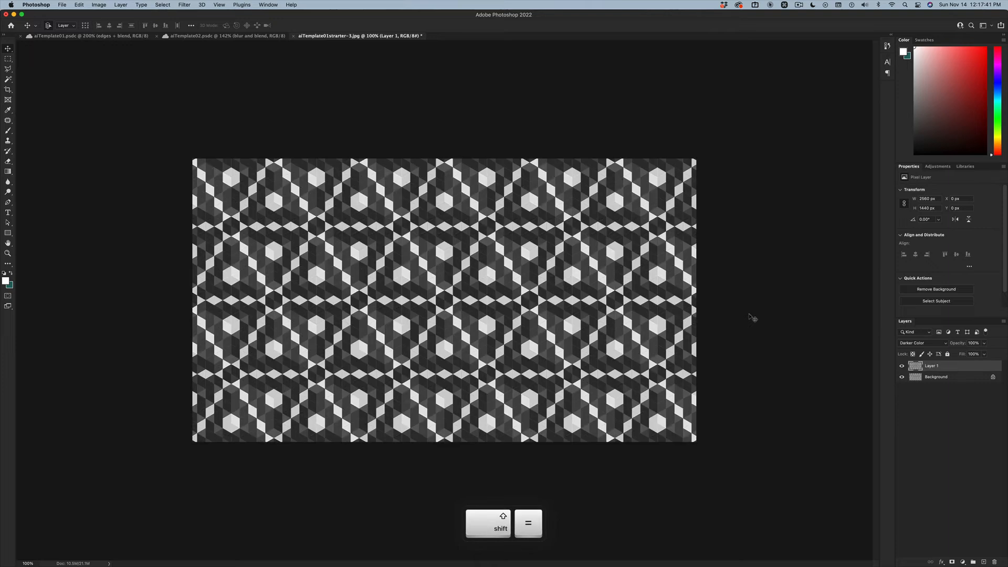
key(shift+equal)
key(shift+equal)
key(shift+equal)
key(shift+equal)
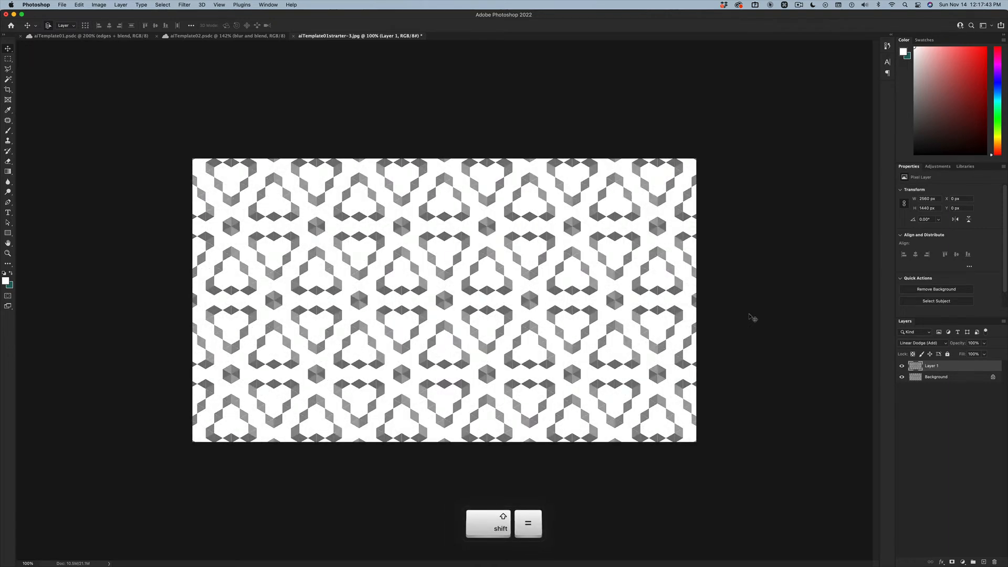
click(924, 343)
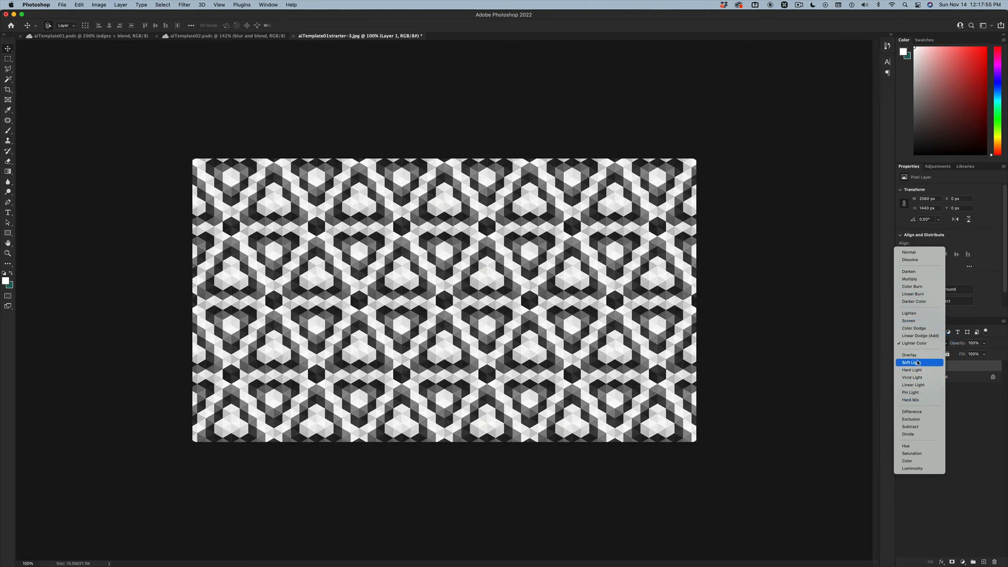
click(918, 362)
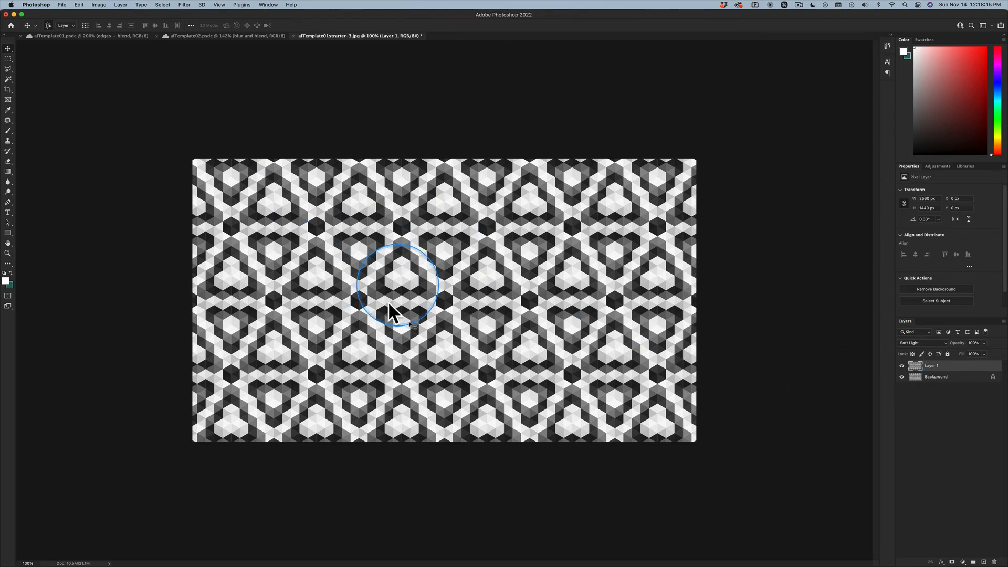
key(super+equal)
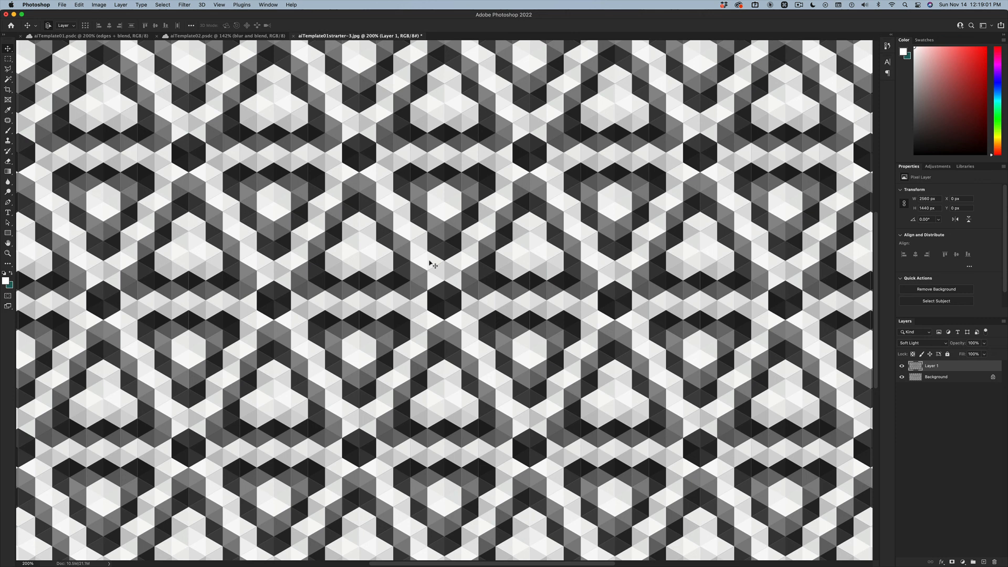
click(442, 338)
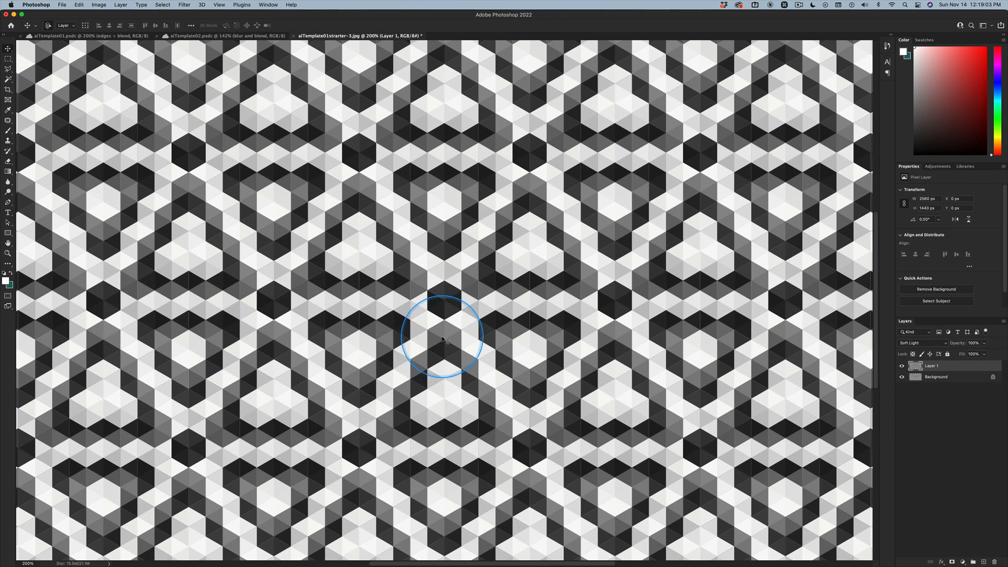